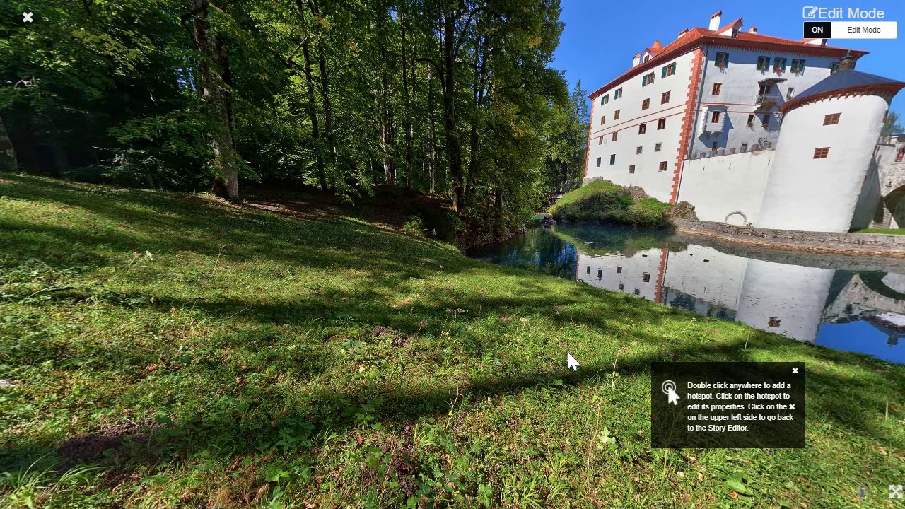
# Create an icon-style Embed a 3D Object hotspot at a spot on the grass
pyautogui.doubleClick(413, 227)
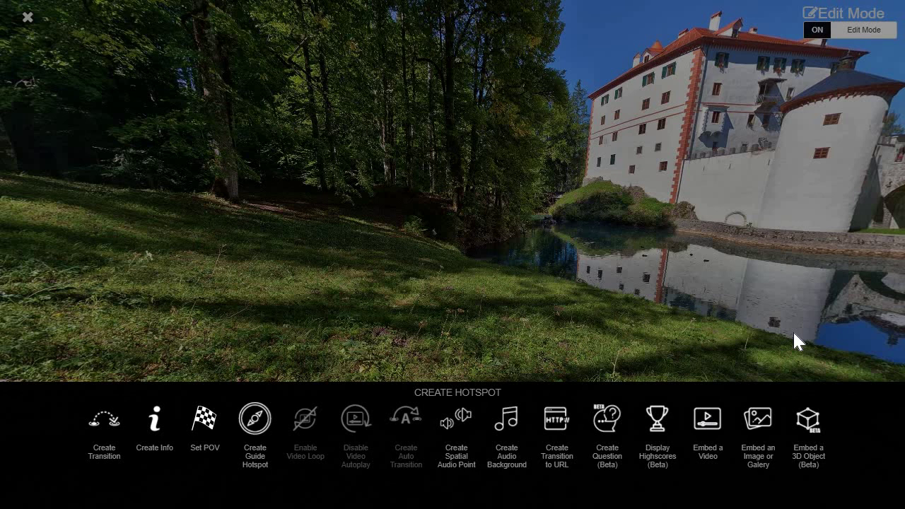
pyautogui.click(758, 288)
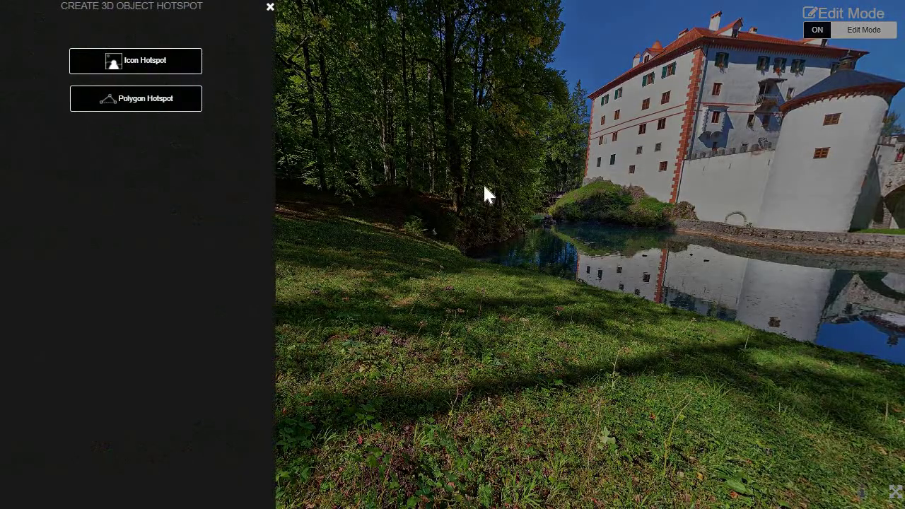
pyautogui.click(155, 69)
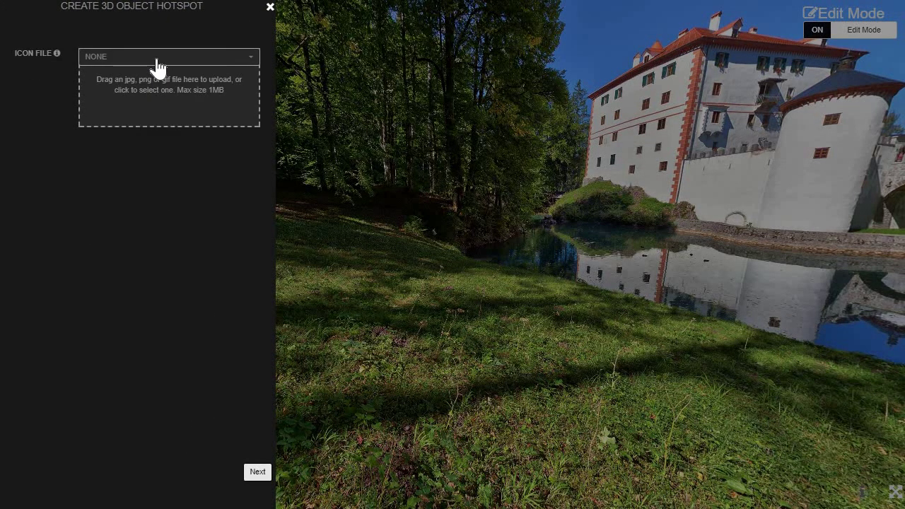
# Name the 3D object hotspot 'Deer' and choose deer.zip as its 3D object file
pyautogui.click(257, 472)
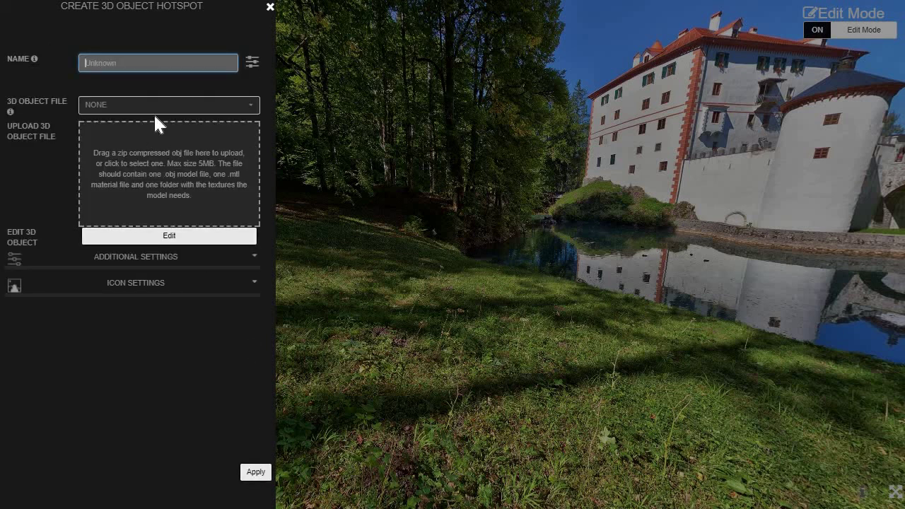
pyautogui.write('Deer')
pyautogui.click(190, 106)
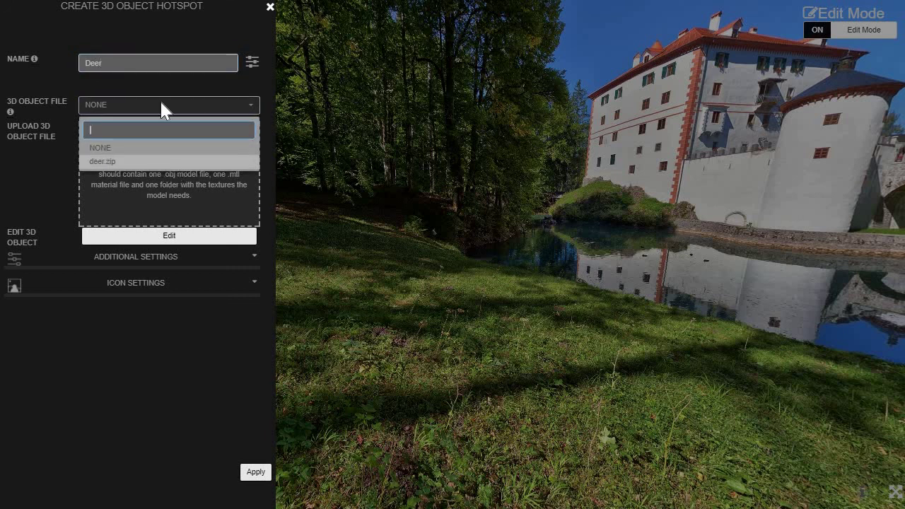
pyautogui.click(165, 91)
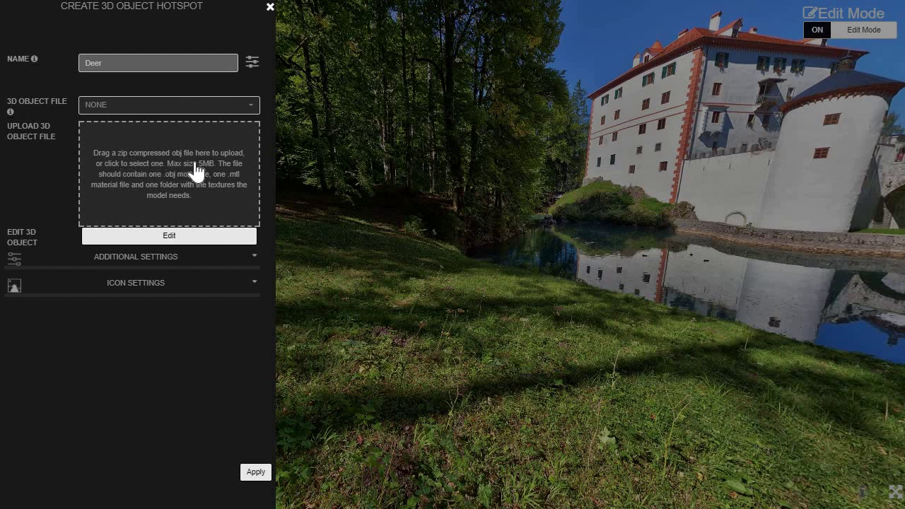
pyautogui.click(169, 106)
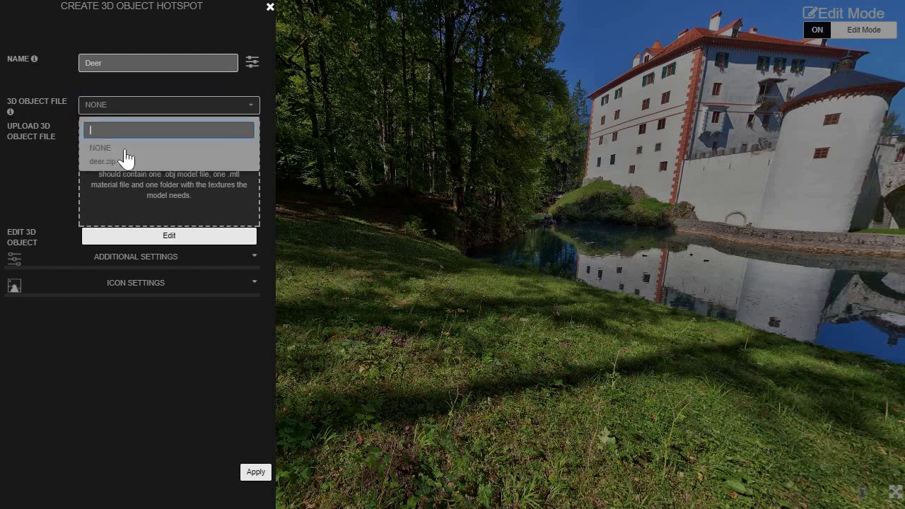
pyautogui.click(128, 163)
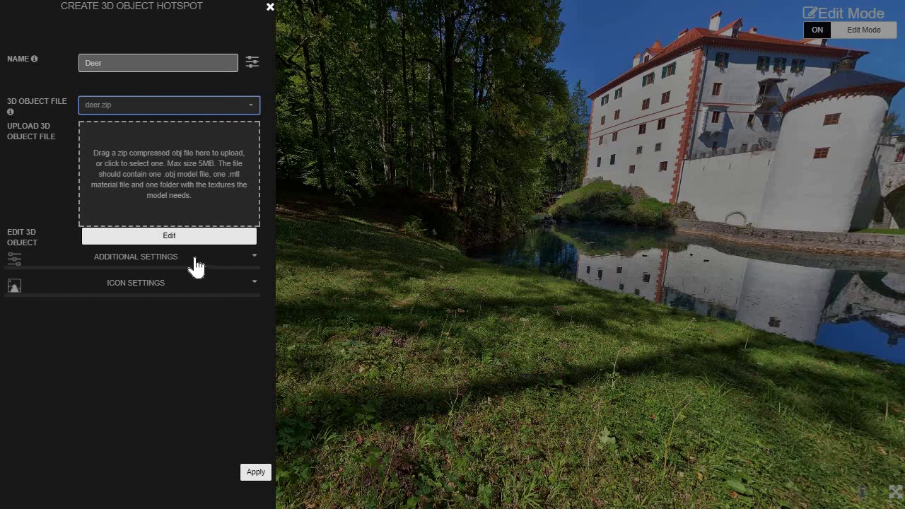
# In Additional Settings, enable Start Open and leave other media unpaused
pyautogui.click(173, 268)
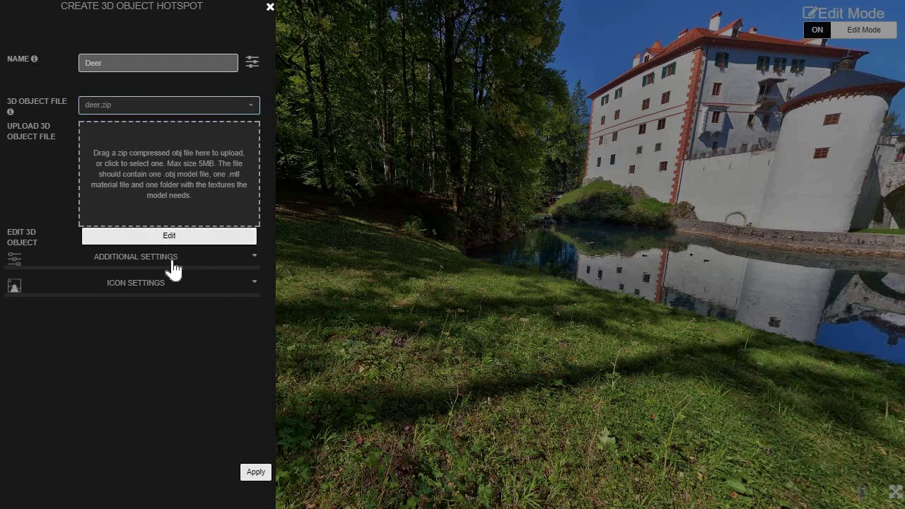
pyautogui.click(83, 327)
pyautogui.click(80, 293)
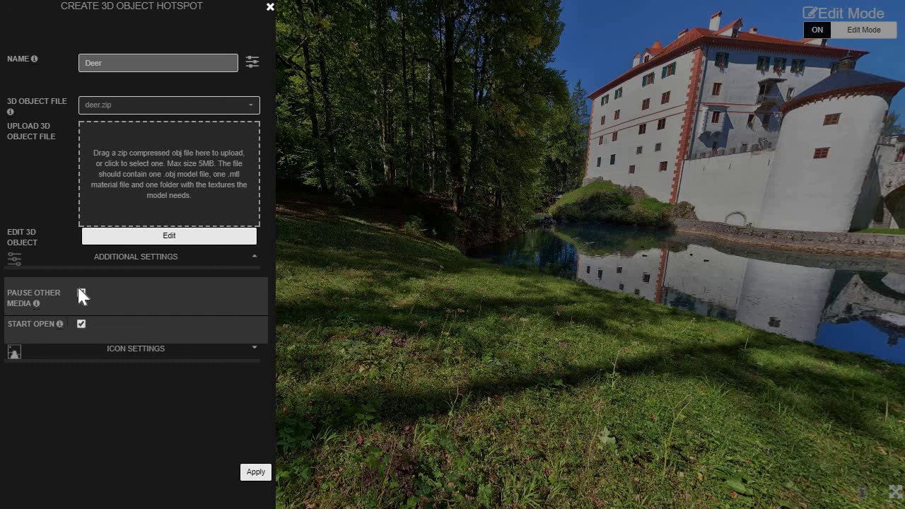
pyautogui.click(175, 258)
# Enlarge the deer with the Size slider and use Position Z and Y to place it on the grass
pyautogui.click(160, 237)
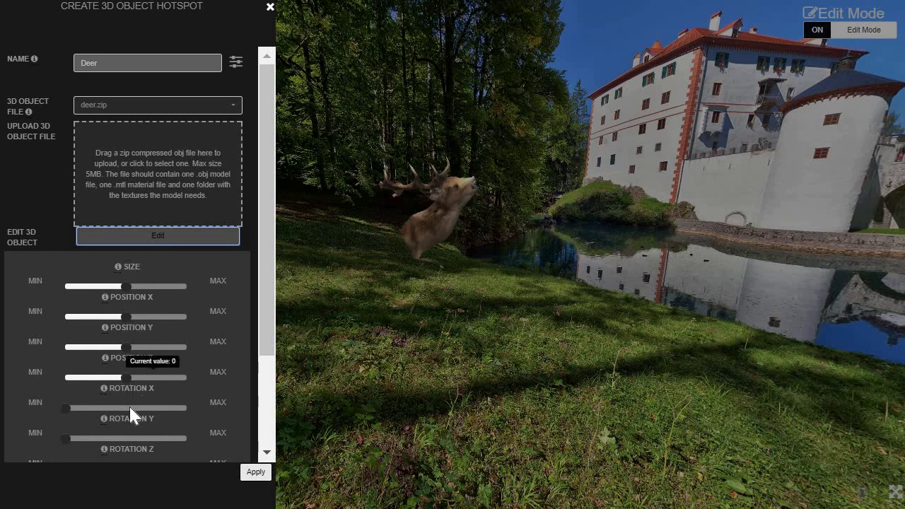
pyautogui.moveTo(124, 290)
pyautogui.moveTo(125, 288)
pyautogui.mouseDown()
pyautogui.moveTo(141, 285)
pyautogui.moveTo(117, 284)
pyautogui.mouseUp()
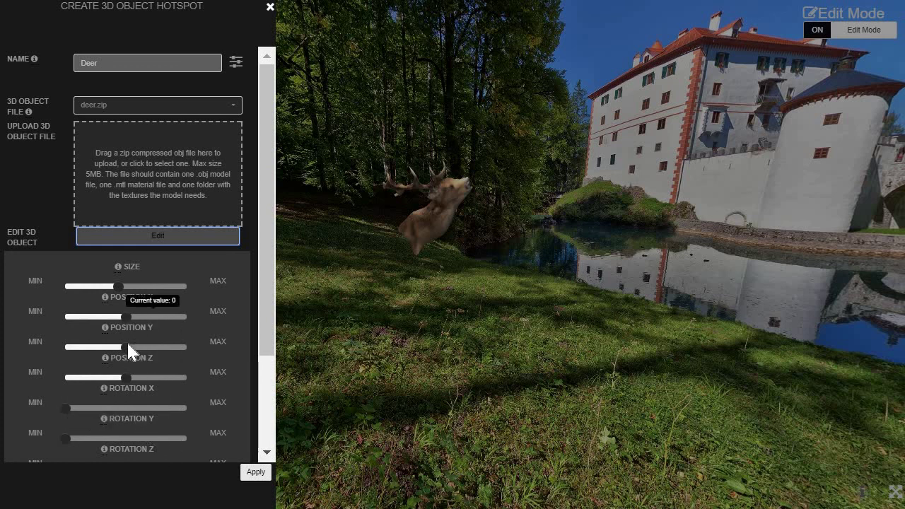
pyautogui.moveTo(124, 378); pyautogui.dragTo(140, 379)
pyautogui.moveTo(122, 344); pyautogui.dragTo(166, 318)
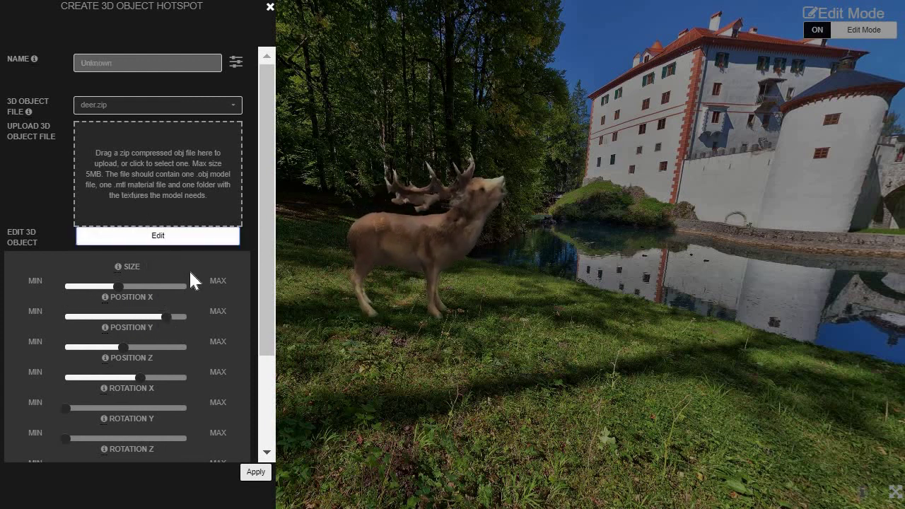
# Rotate the deer on Y, move it left, shrink it slightly and nudge its X position
pyautogui.scroll(-3, 240, 278)
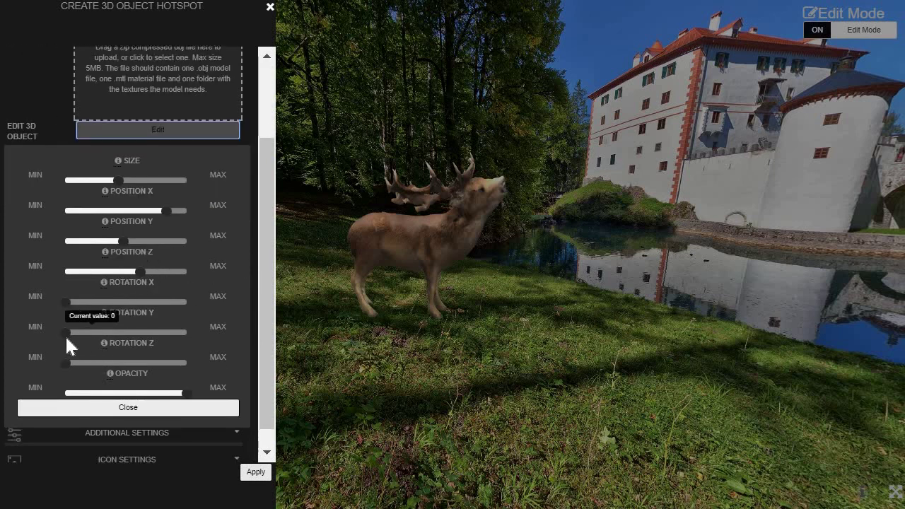
pyautogui.moveTo(66, 337); pyautogui.dragTo(75, 335)
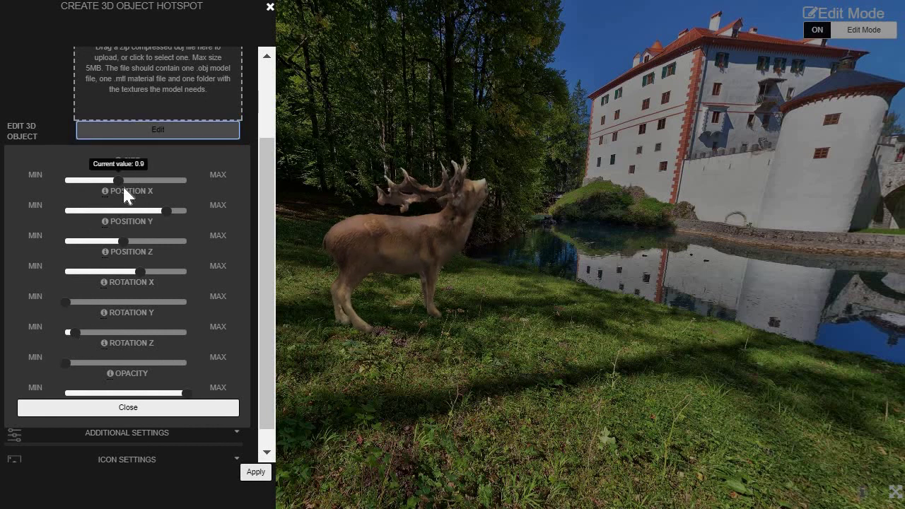
pyautogui.moveTo(136, 272); pyautogui.dragTo(155, 269)
pyautogui.moveTo(119, 181); pyautogui.dragTo(105, 180)
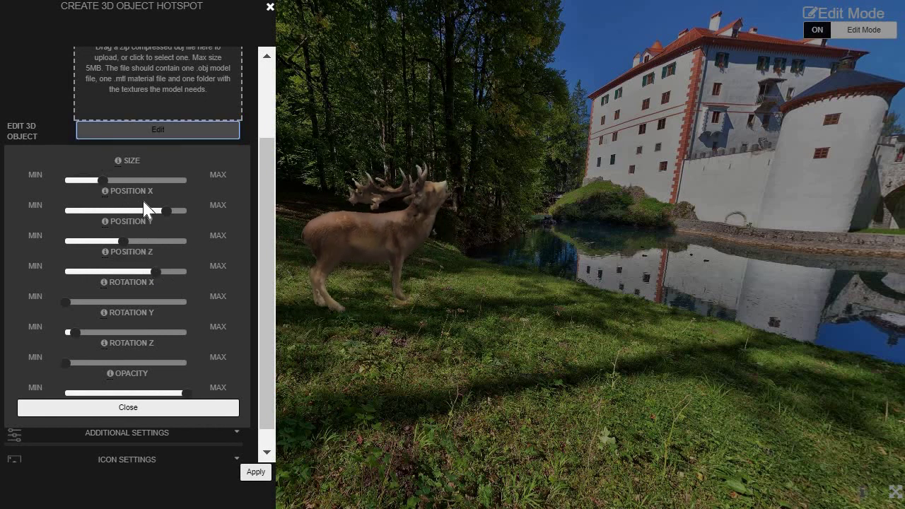
pyautogui.moveTo(165, 210)
pyautogui.mouseDown()
pyautogui.moveTo(187, 210)
pyautogui.moveTo(156, 212)
pyautogui.mouseUp()
# Close the 3D object editor and apply the Deer hotspot settings
pyautogui.scroll(-1, 162, 251)
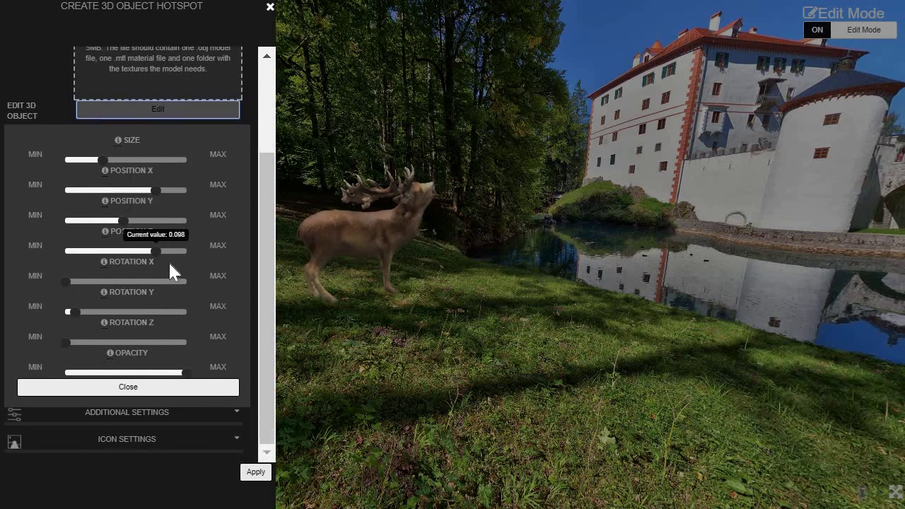
pyautogui.click(142, 388)
pyautogui.click(255, 472)
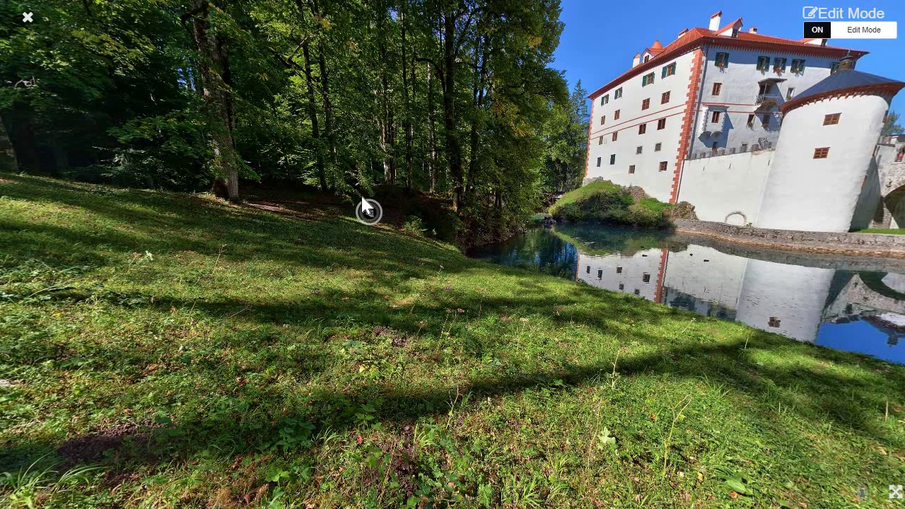
# Turn Edit Mode off, open the hotspot to reveal the deer, and look around it
pyautogui.click(861, 41)
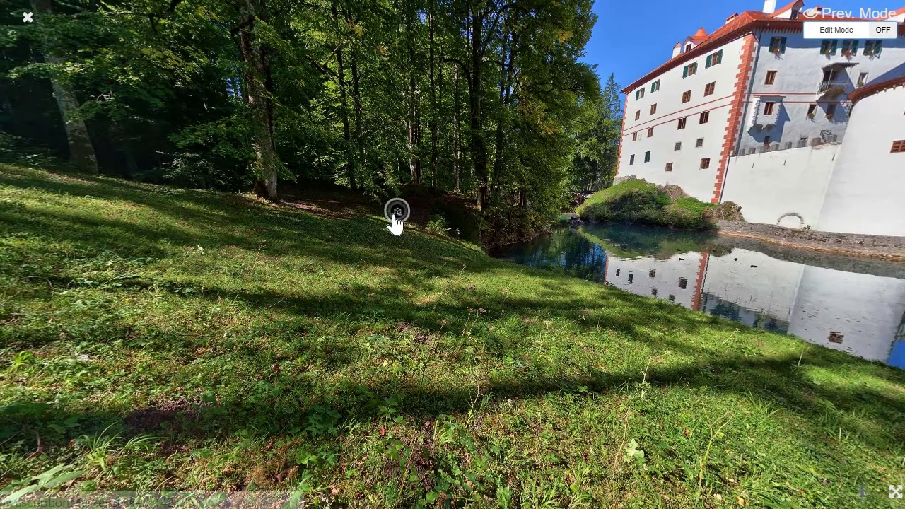
pyautogui.click(394, 213)
pyautogui.moveTo(473, 333); pyautogui.dragTo(501, 335)
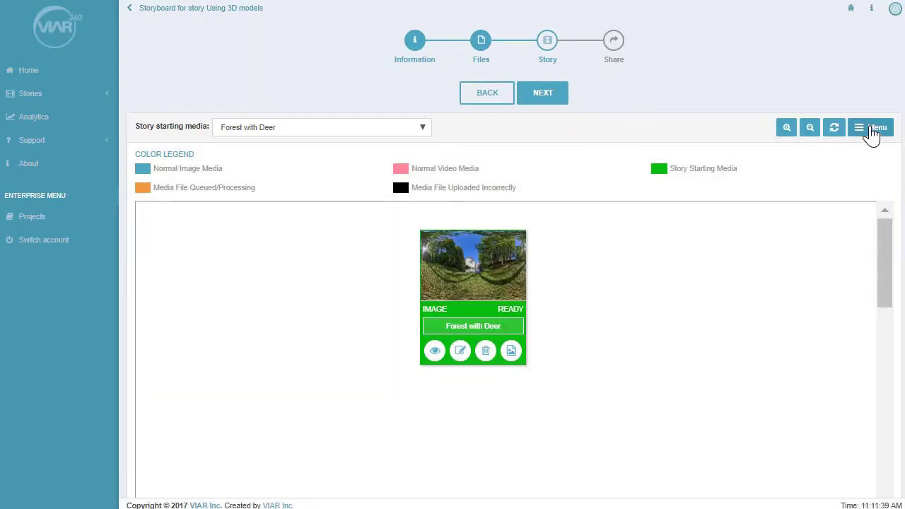
pyautogui.click(872, 134)
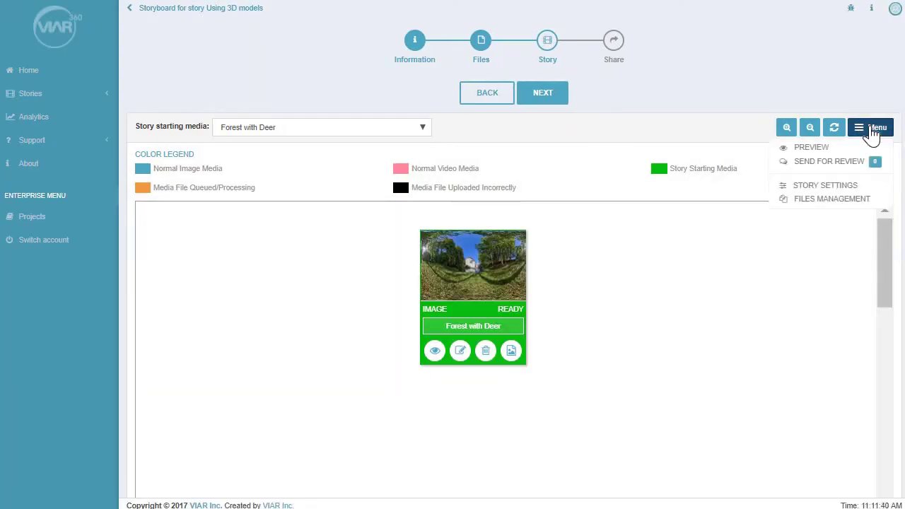
# Preview the whole story and dismiss the viewing-mode prompt to see the deer panorama
pyautogui.click(813, 147)
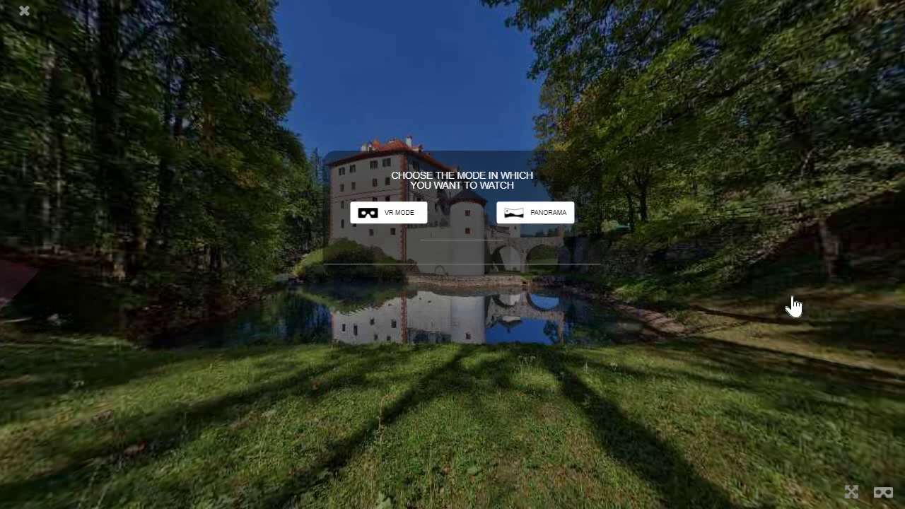
pyautogui.click(778, 301)
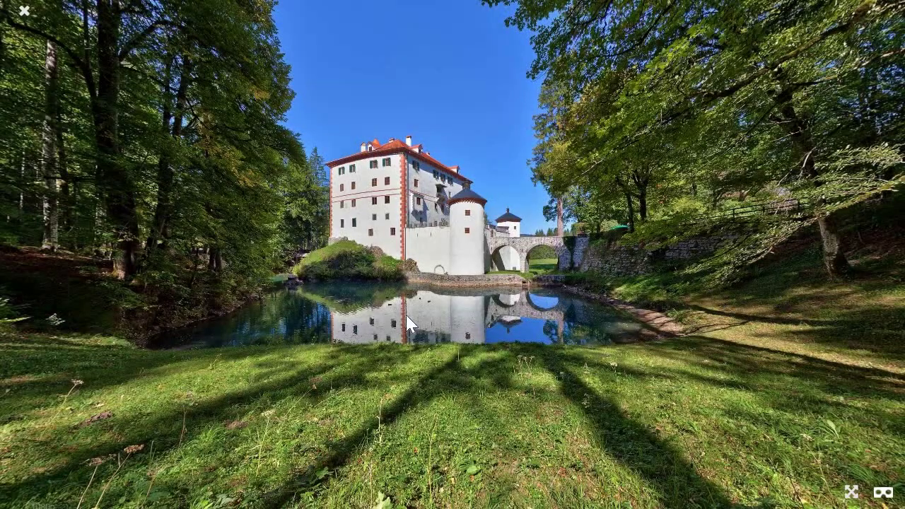